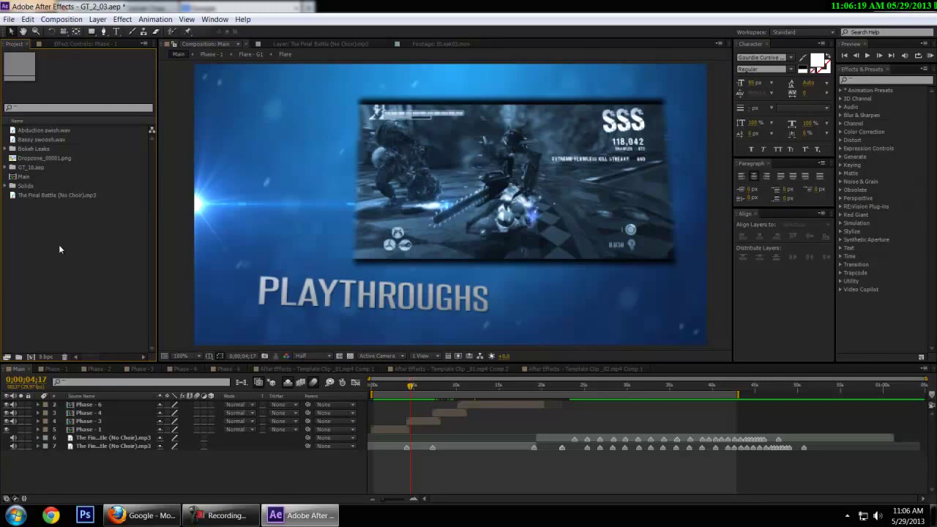
# Step: Create a new folder on the desktop and open it to check its contents
pyautogui.click(933, 516)
pyautogui.rightClick(393, 233)
pyautogui.moveTo(497, 322)
pyautogui.click(530, 320)
pyautogui.click(373, 268)
pyautogui.doubleClick(383, 264)
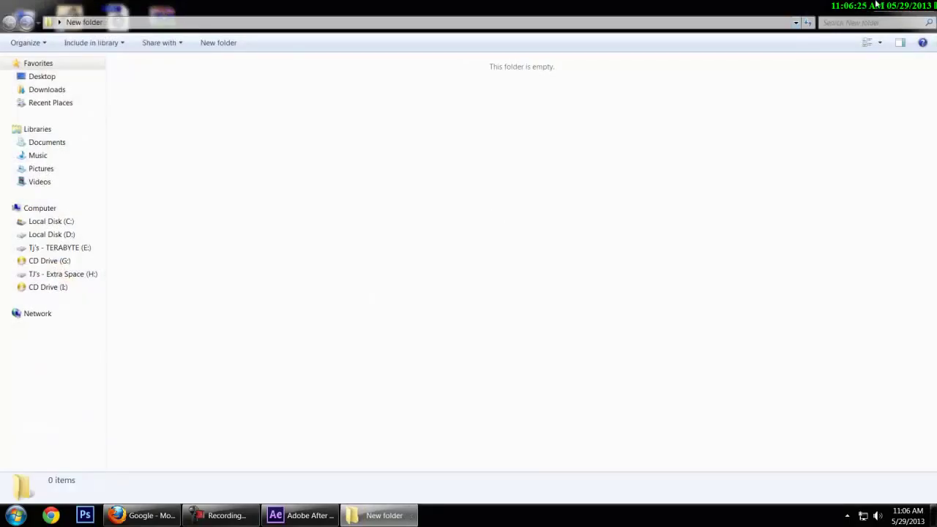
pyautogui.click(876, 5)
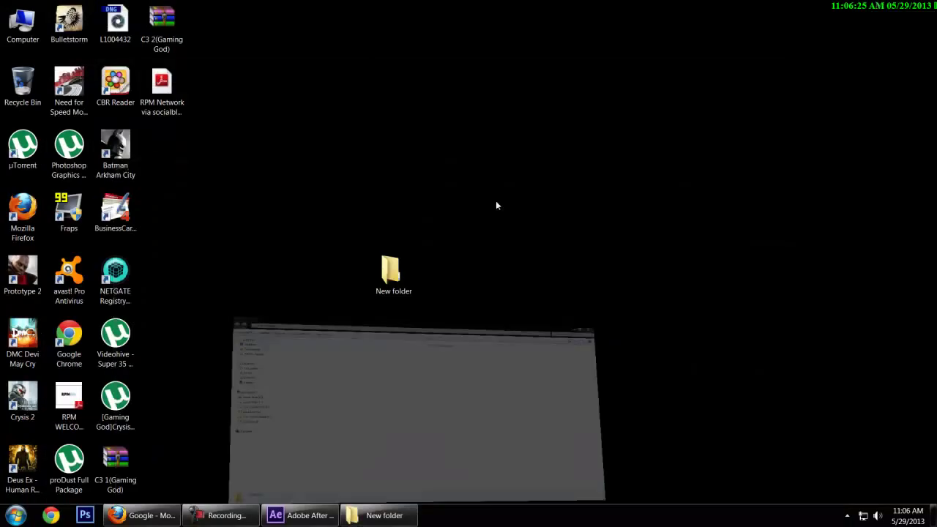
# Step: Close the new folder's window and switch back to Adobe After Effects
pyautogui.click(175, 90)
pyautogui.click(162, 26)
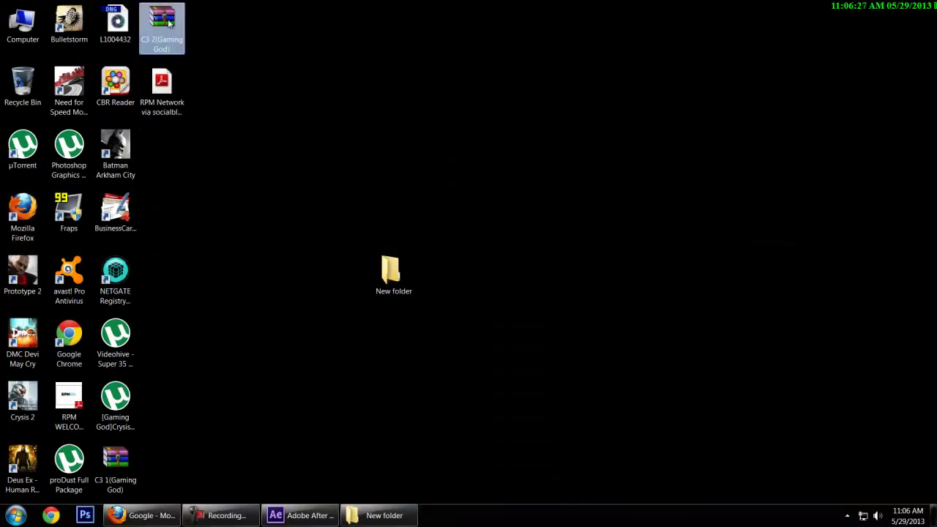
pyautogui.click(112, 28)
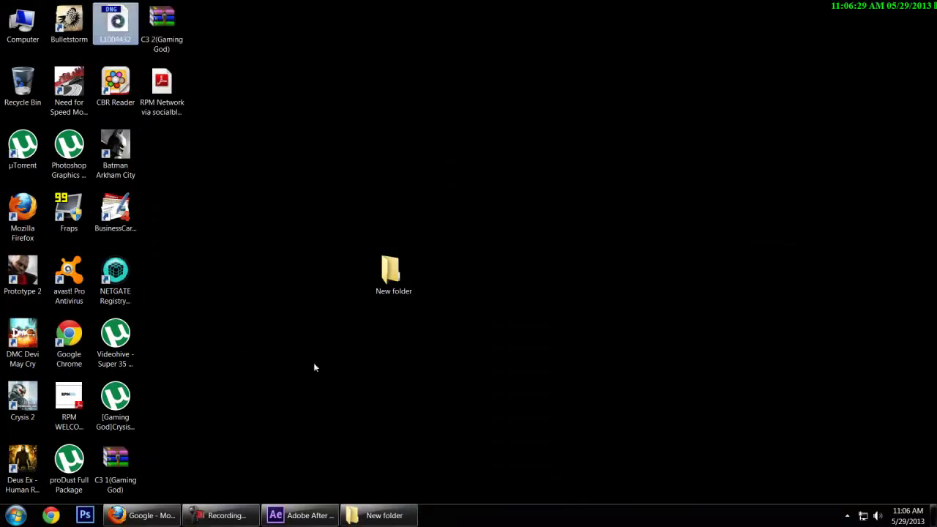
pyautogui.click(381, 515)
pyautogui.hotkey('alt', 'F4')
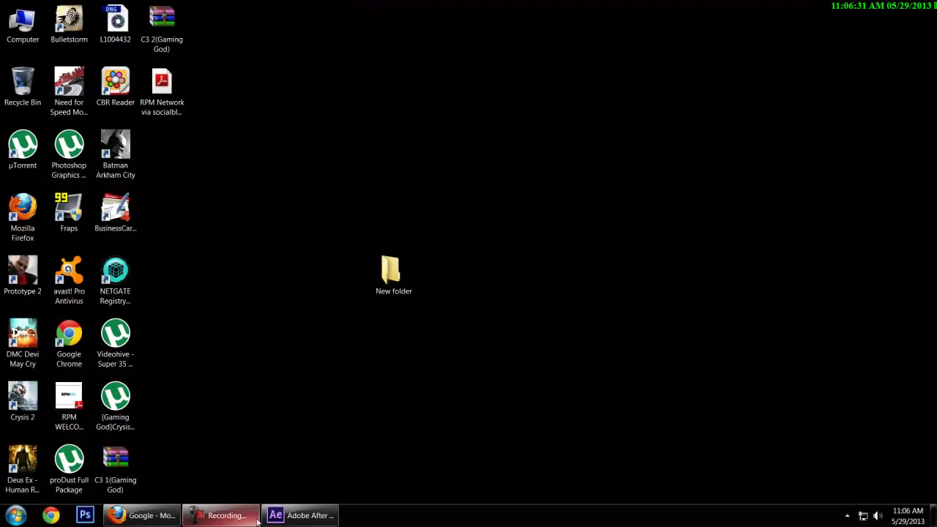
pyautogui.click(300, 516)
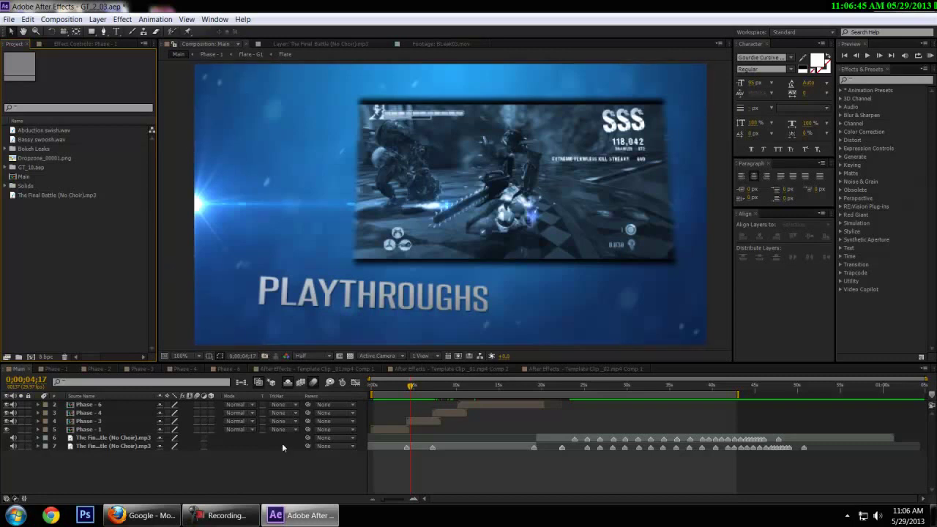
# Step: Expand the GT_10.aep folder in the project and examine its assets and compositions
pyautogui.click(96, 440)
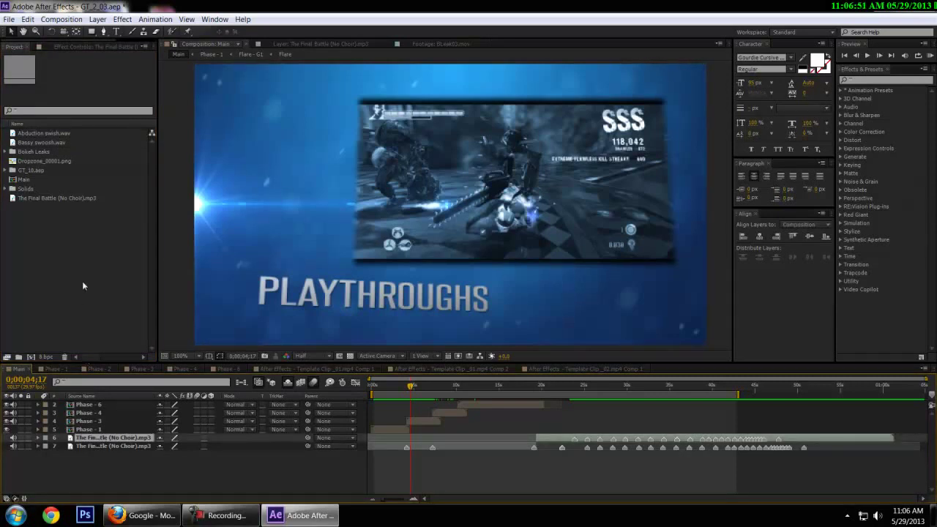
pyautogui.click(42, 161)
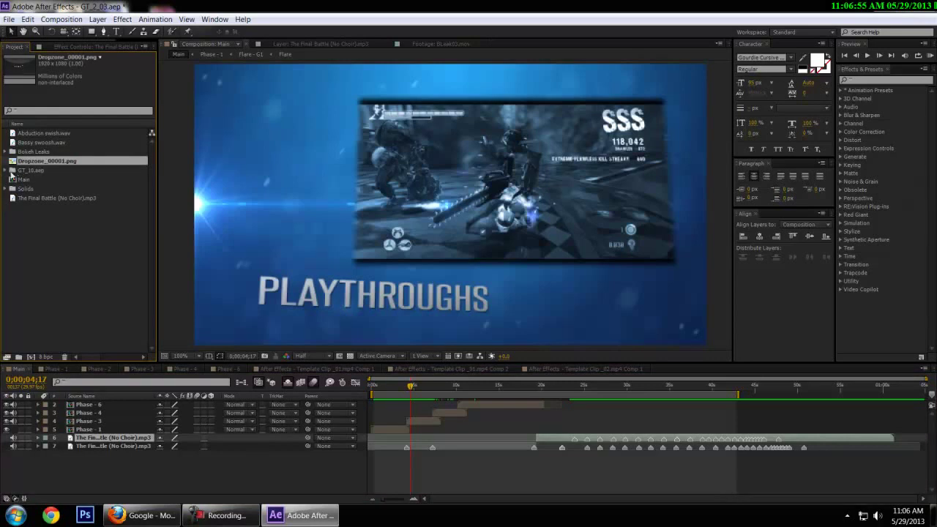
pyautogui.click(6, 171)
pyautogui.click(94, 200)
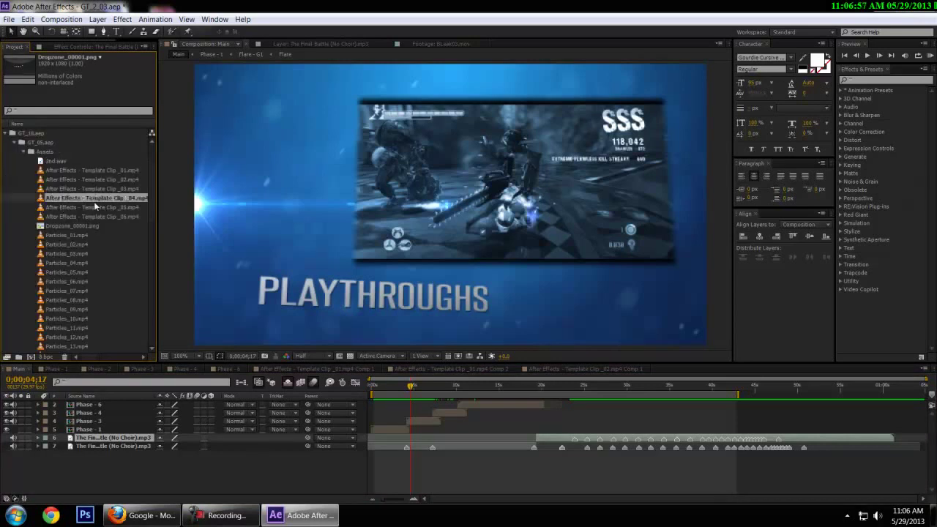
pyautogui.scroll(-5, 83, 257)
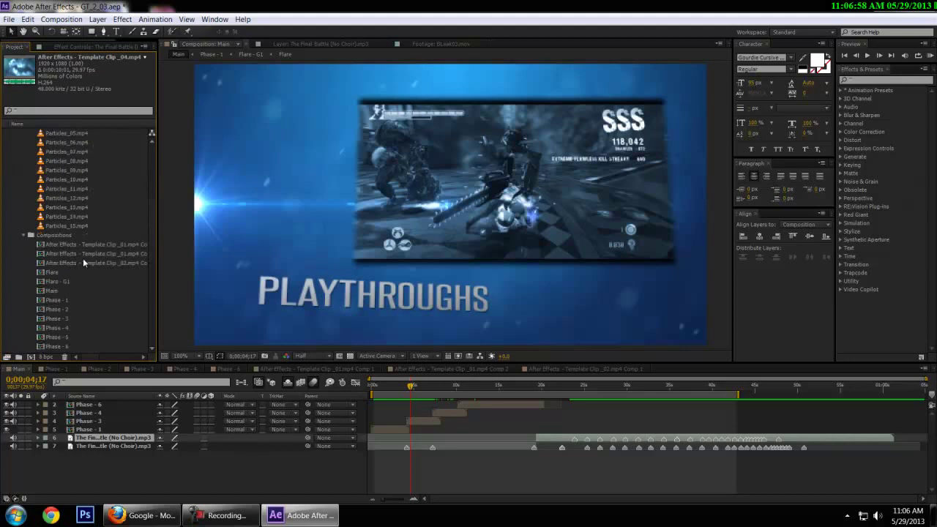
# Step: Review the types of new layers that can be added to the Main composition
pyautogui.click(157, 476)
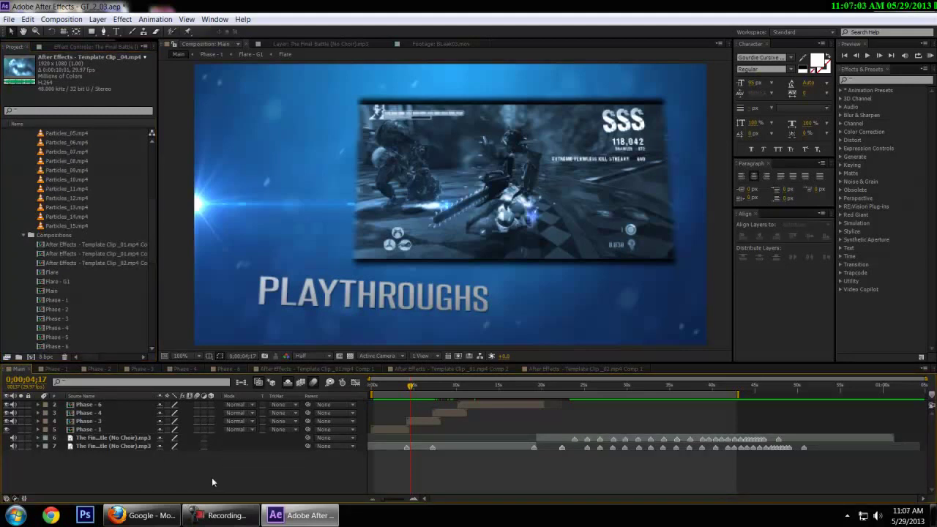
pyautogui.rightClick(212, 478)
pyautogui.moveTo(376, 366)
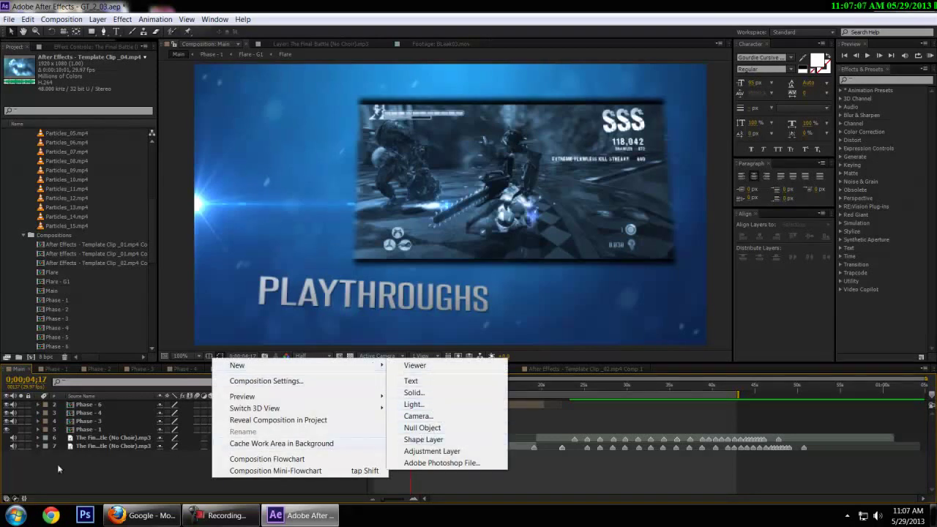
pyautogui.click(102, 473)
# Step: Collapse the GT_10.aep folder in the project
pyautogui.scroll(6, 77, 215)
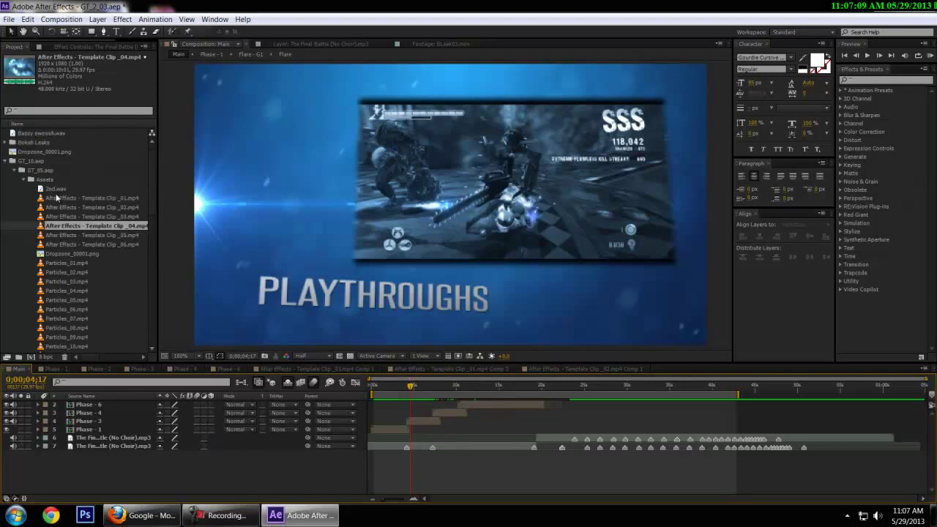
pyautogui.click(5, 161)
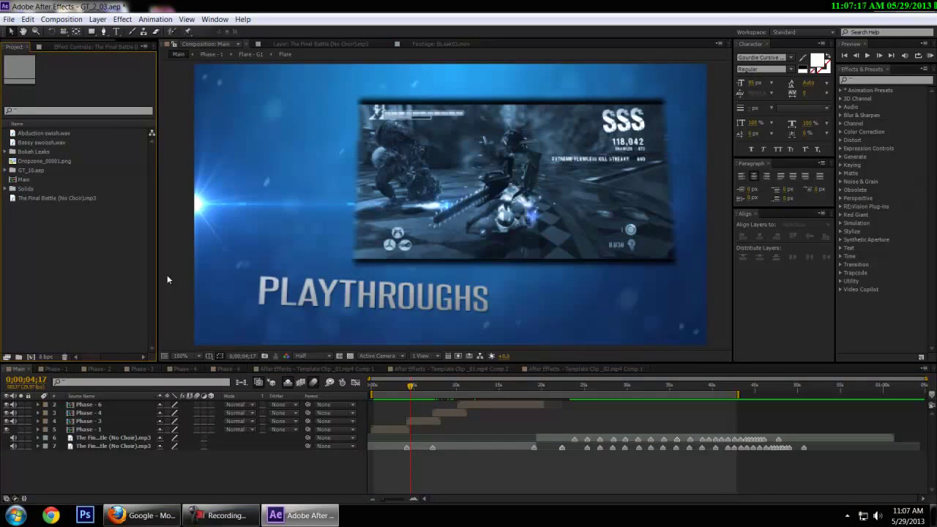
pyautogui.click(73, 21)
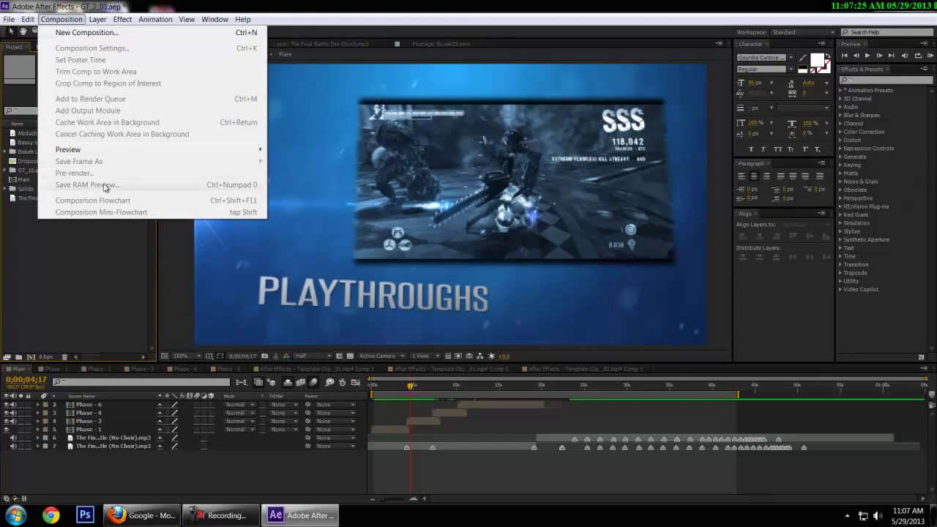
pyautogui.click(70, 263)
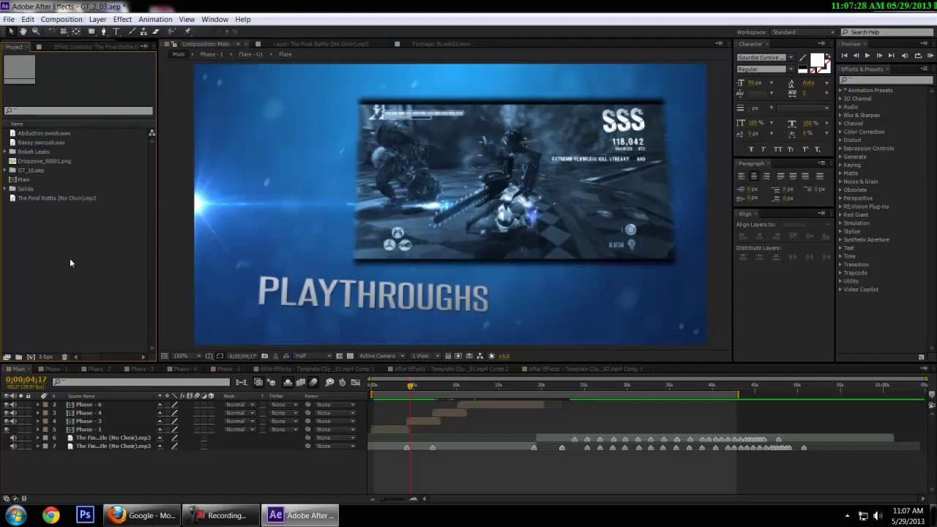
# Step: Start a new composition and bring up its basic settings
pyautogui.click(30, 357)
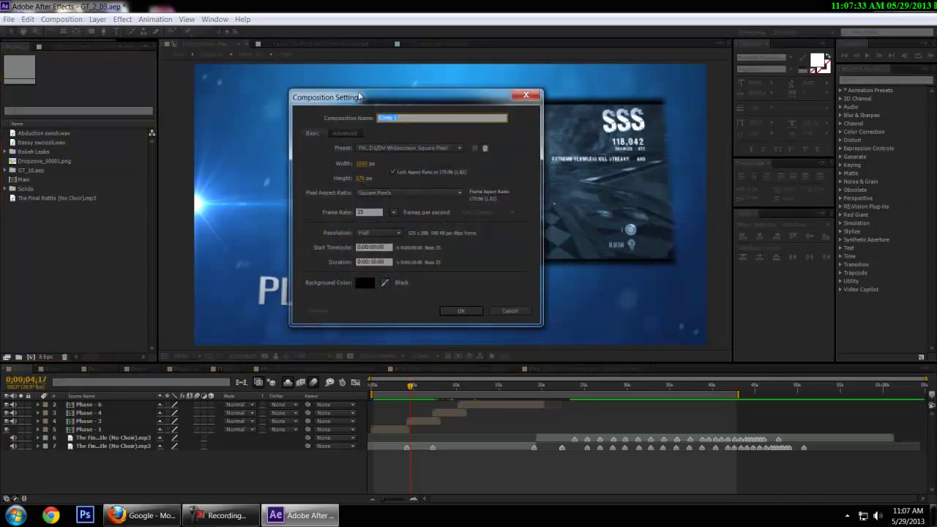
pyautogui.moveTo(366, 97); pyautogui.dragTo(373, 112)
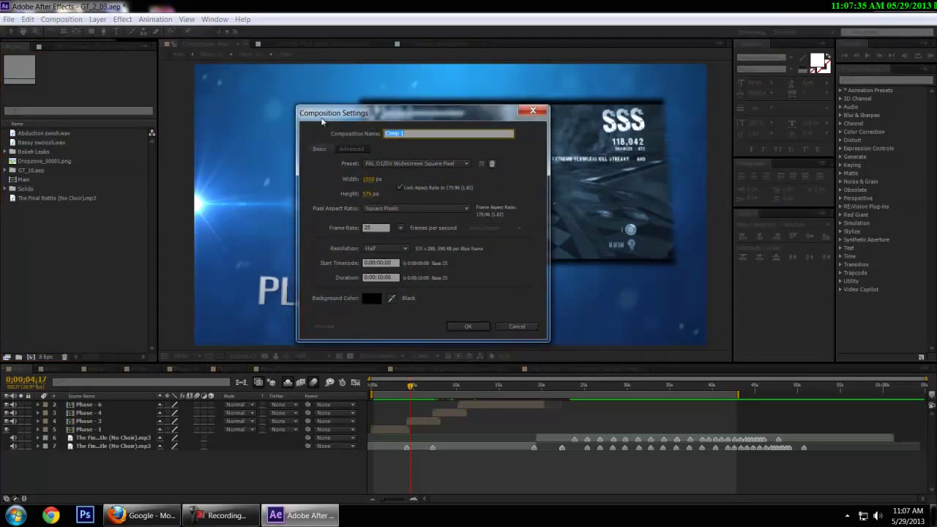
pyautogui.click(388, 132)
pyautogui.moveTo(388, 132); pyautogui.dragTo(474, 130)
pyautogui.write('Main Comp')
pyautogui.hotkey('ctrl', 'a')
pyautogui.write('Ch')
pyautogui.click(314, 151)
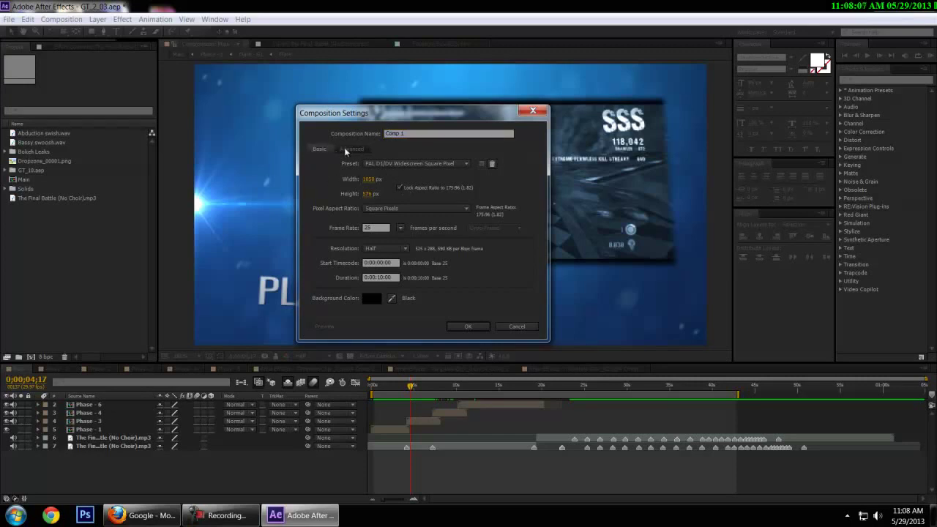
# Step: Choose Classic 3D as the renderer in the new composition's advanced settings and return to the basic settings
pyautogui.click(342, 149)
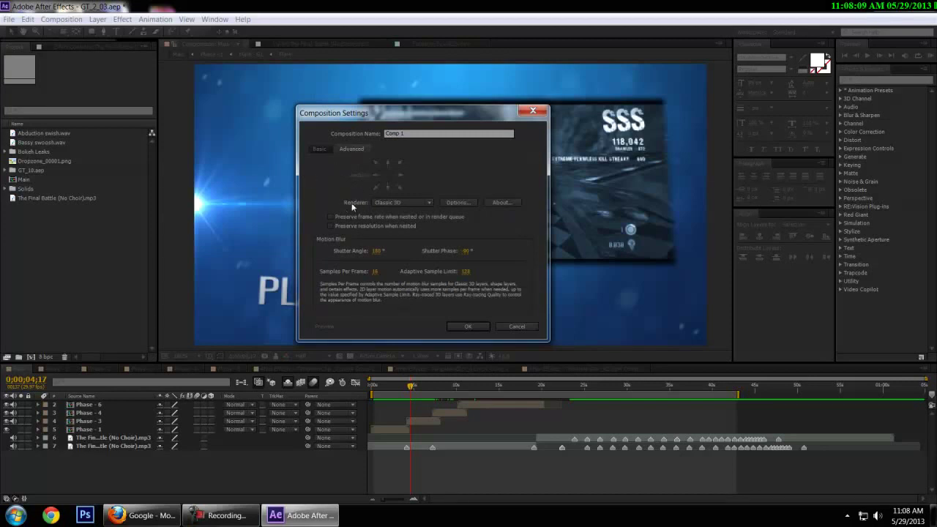
pyautogui.click(387, 203)
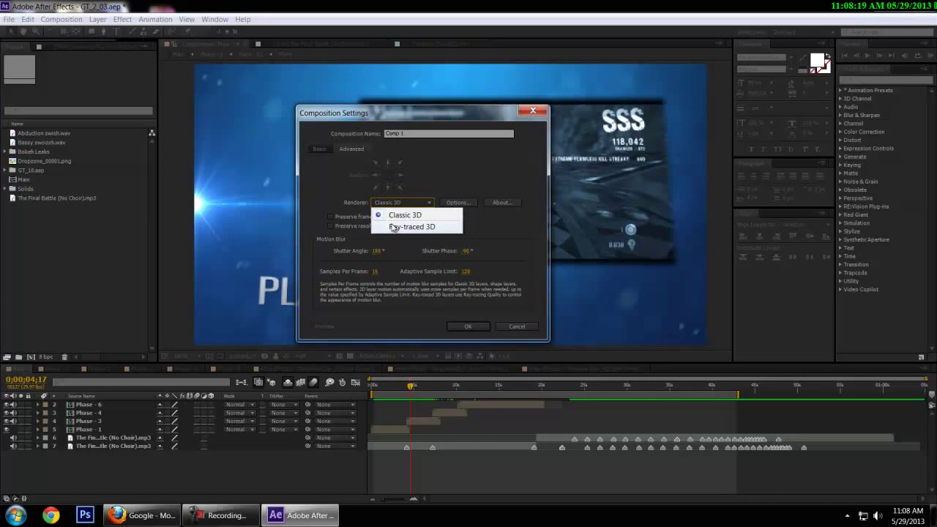
pyautogui.click(393, 214)
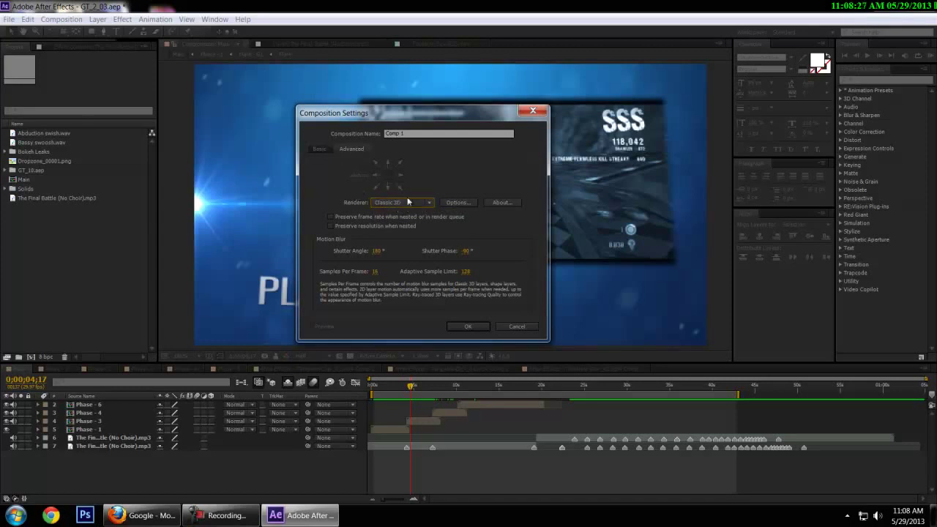
pyautogui.click(378, 200)
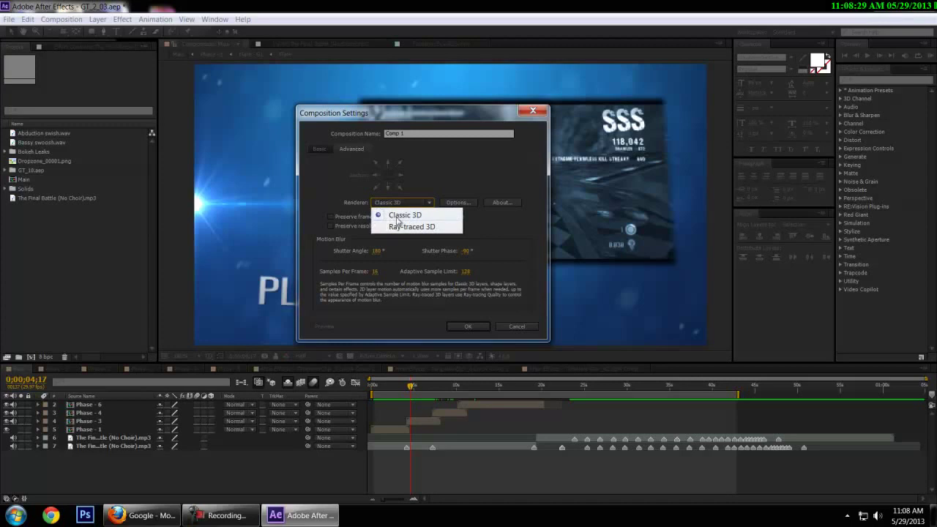
pyautogui.click(314, 150)
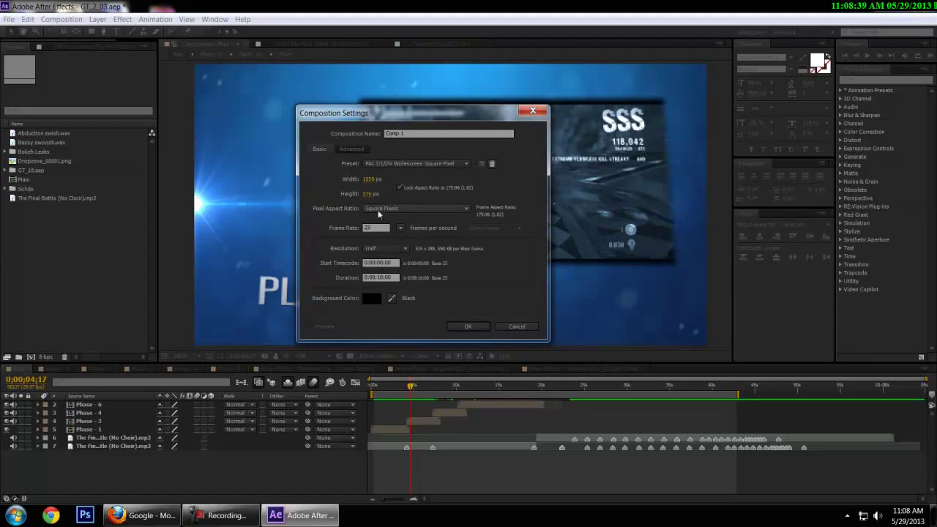
# Step: Review the composition presets and choose PAL D1/DV Widescreen Square Pixel
pyautogui.click(379, 164)
pyautogui.moveTo(417, 106); pyautogui.dragTo(324, 18)
pyautogui.click(287, 74)
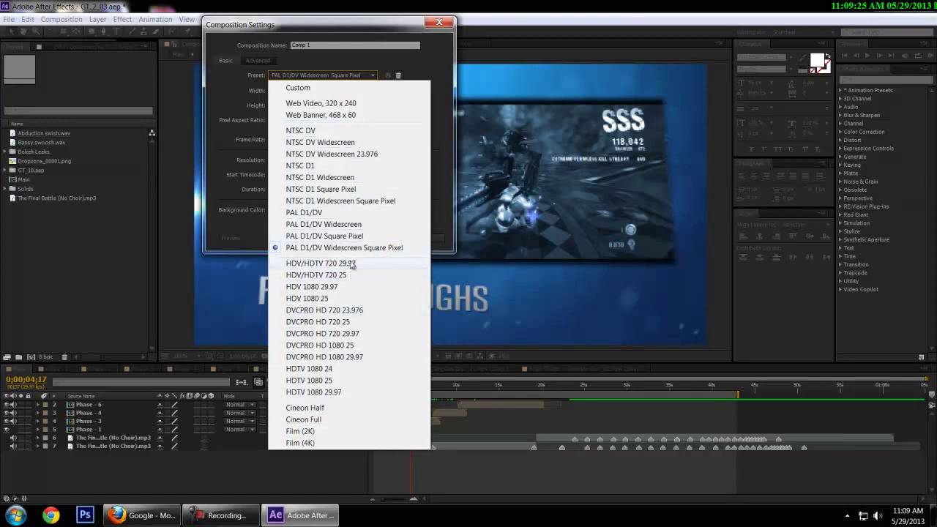
pyautogui.click(304, 30)
pyautogui.moveTo(307, 28); pyautogui.dragTo(319, 60)
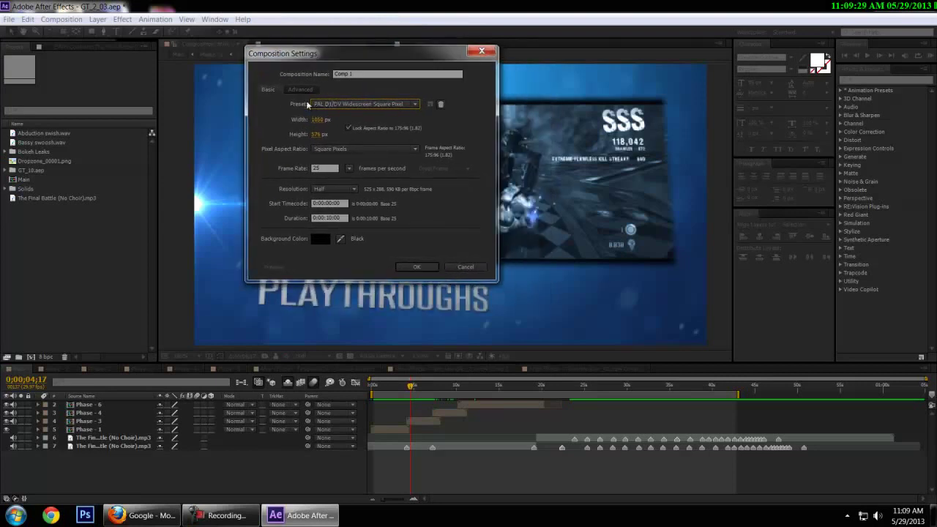
pyautogui.click(390, 104)
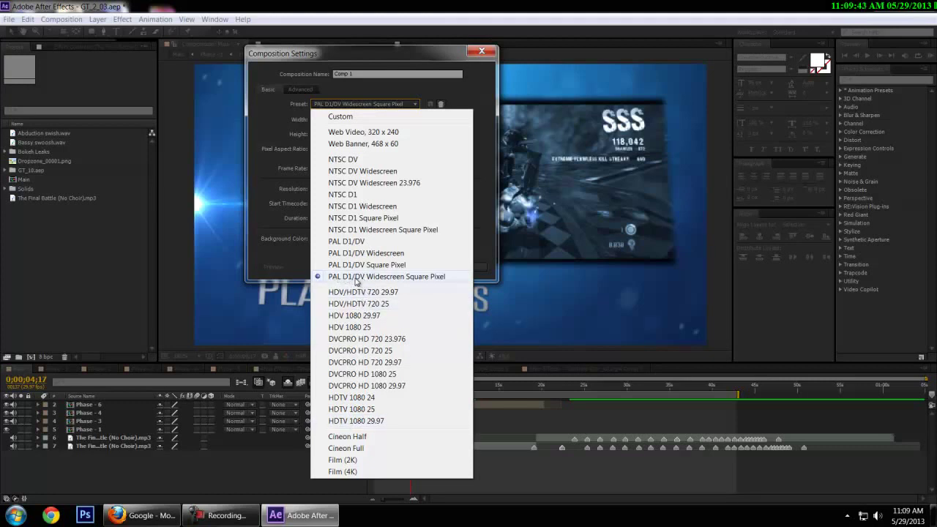
pyautogui.click(415, 279)
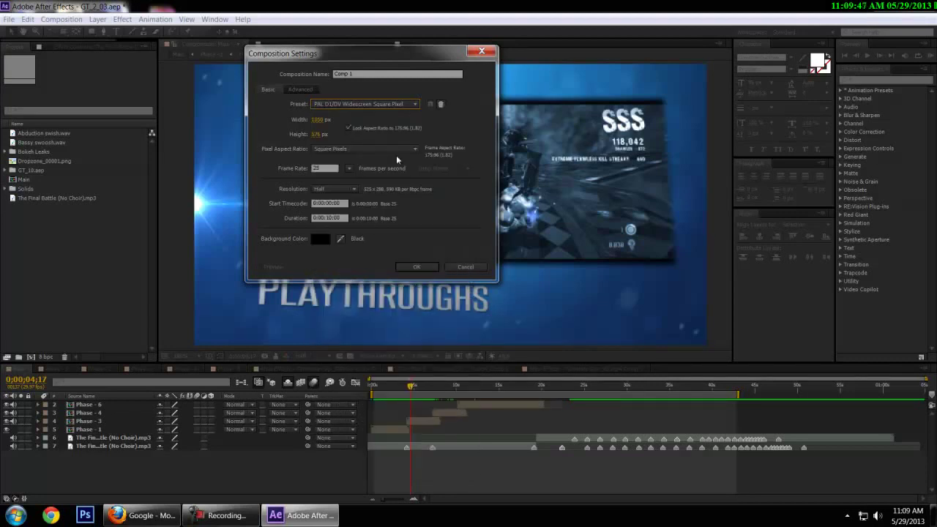
# Step: Look through the pixel aspect ratio options and the list of composition presets in the new composition's settings
pyautogui.moveTo(396, 55); pyautogui.dragTo(412, 84)
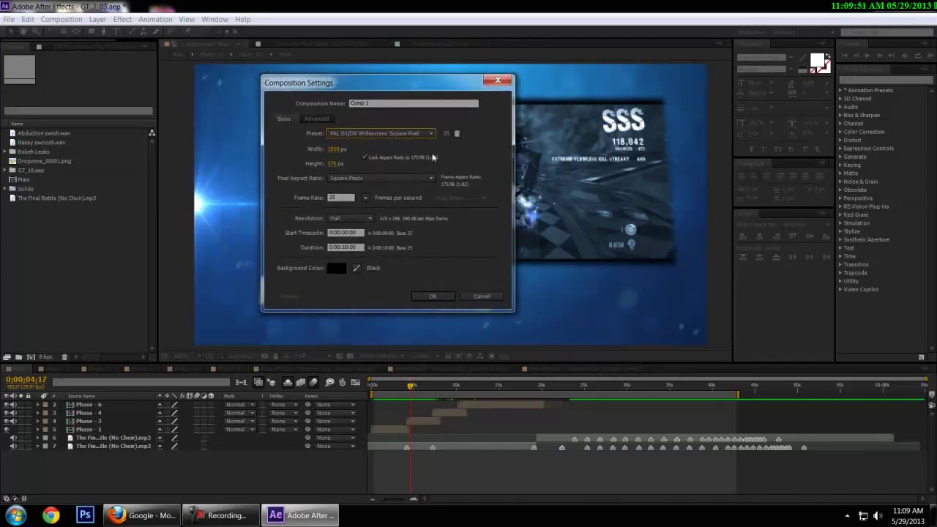
pyautogui.click(369, 178)
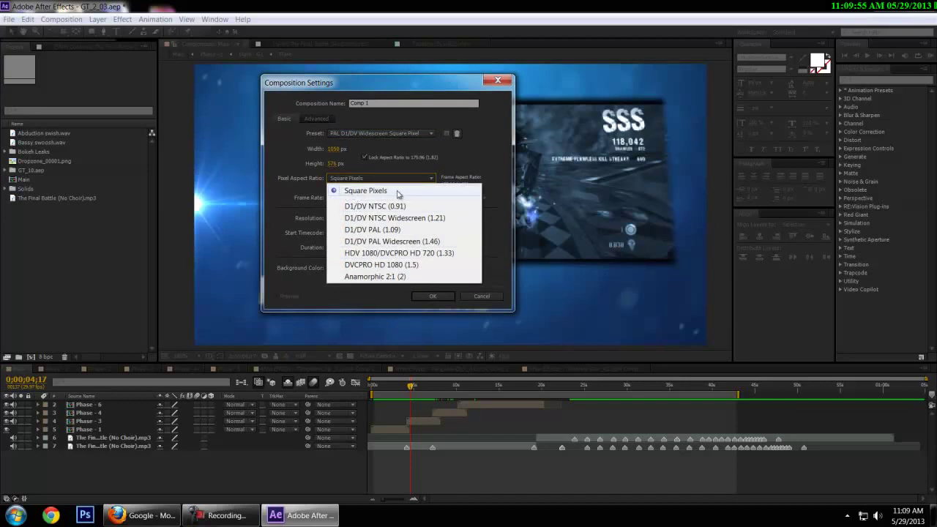
pyautogui.click(415, 133)
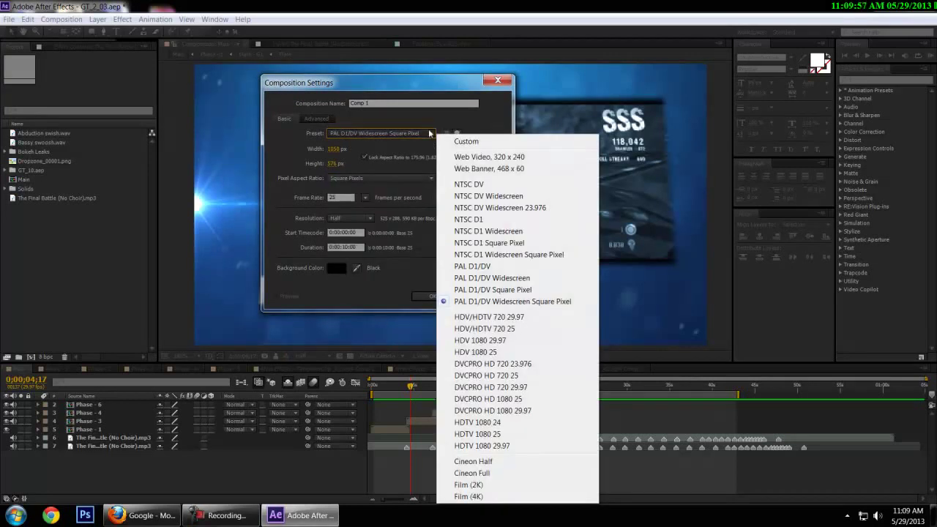
pyautogui.click(408, 90)
pyautogui.moveTo(409, 90); pyautogui.dragTo(336, 49)
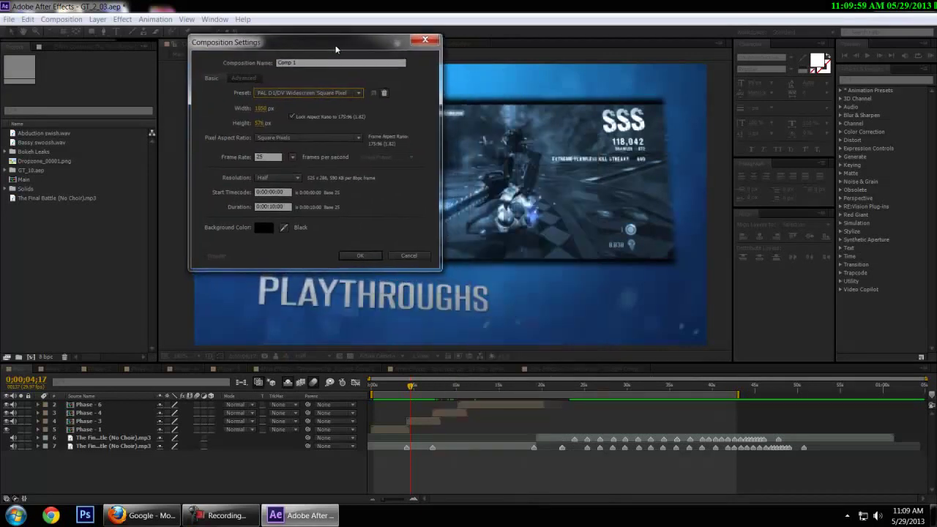
pyautogui.click(344, 93)
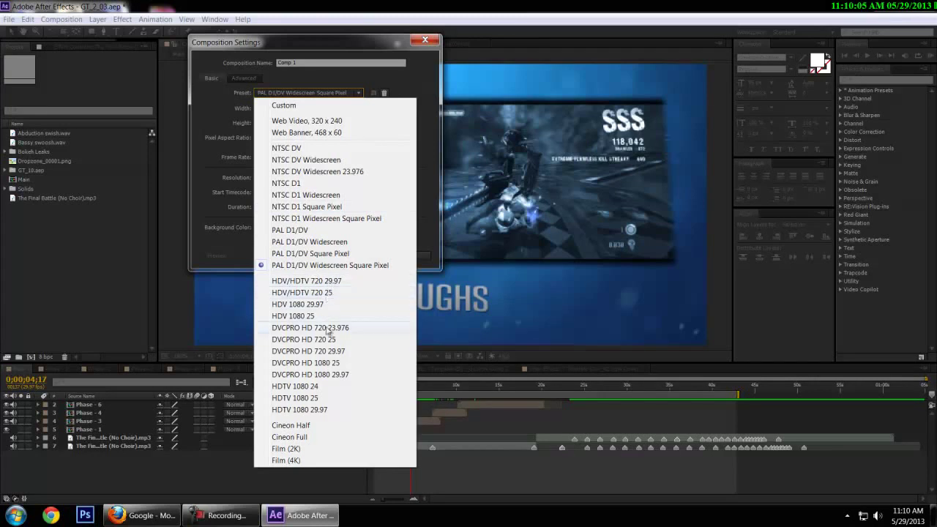
pyautogui.click(221, 519)
pyautogui.click(222, 519)
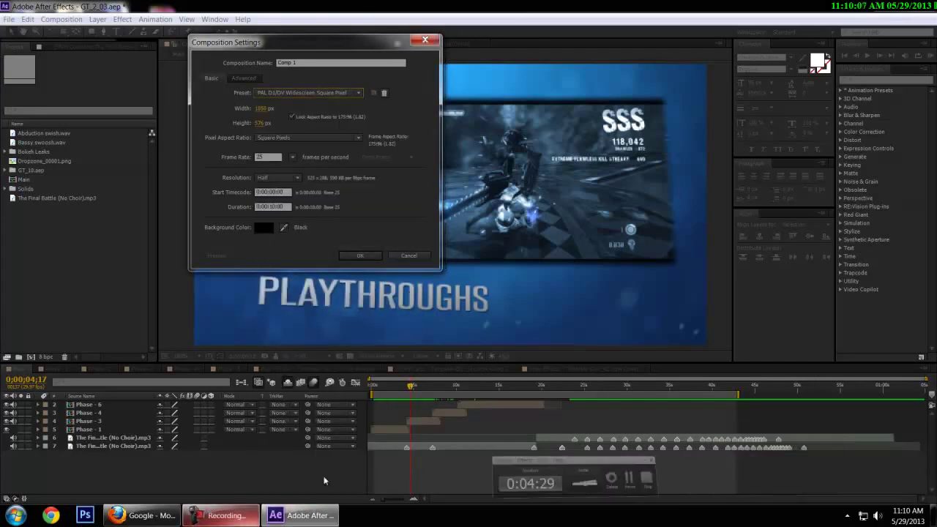
pyautogui.click(286, 90)
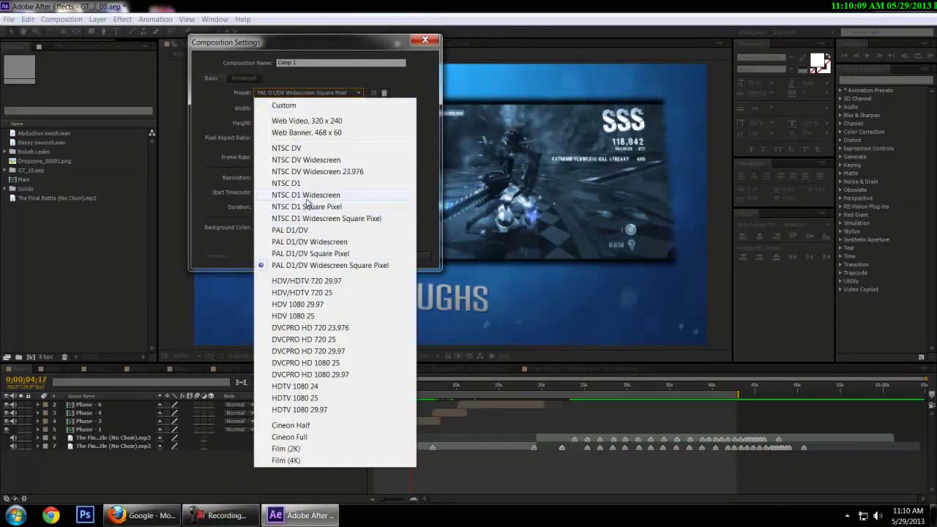
pyautogui.click(224, 100)
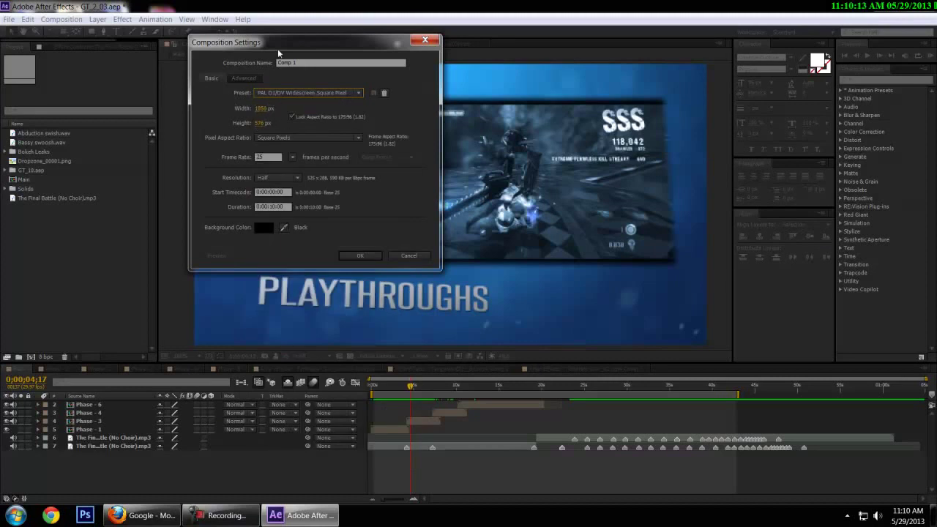
pyautogui.moveTo(279, 53); pyautogui.dragTo(301, 76)
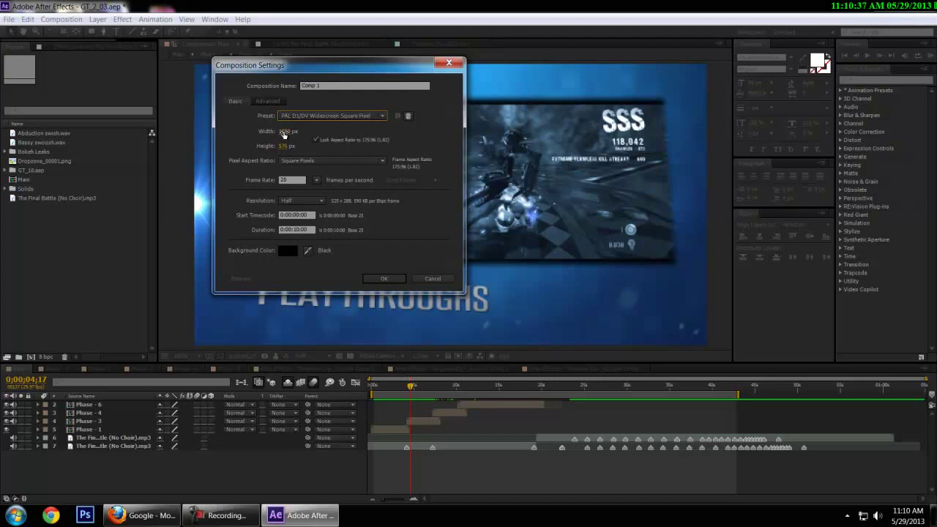
# Step: Set the new composition's width to 7000 px, unlock the aspect ratio and set the height to 7000 px
pyautogui.click(284, 132)
pyautogui.write('7000')
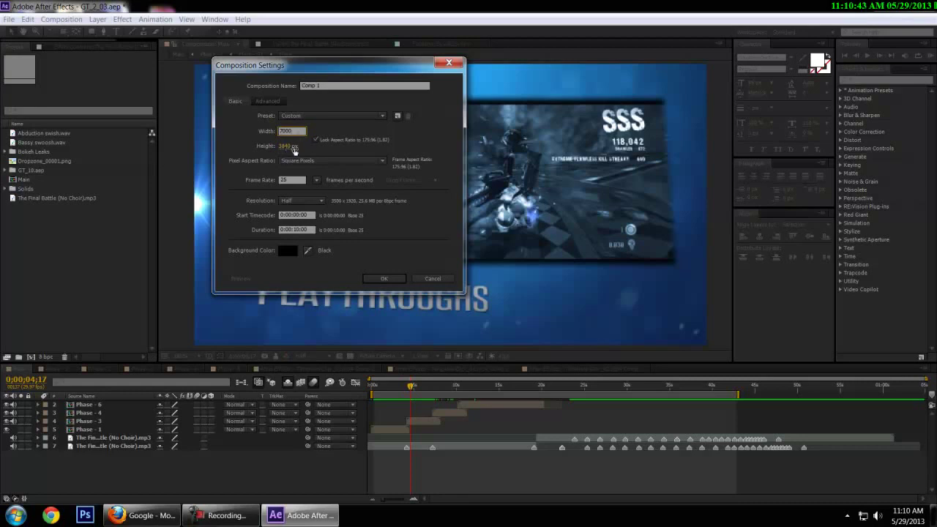
pyautogui.press('Return')
pyautogui.click(292, 146)
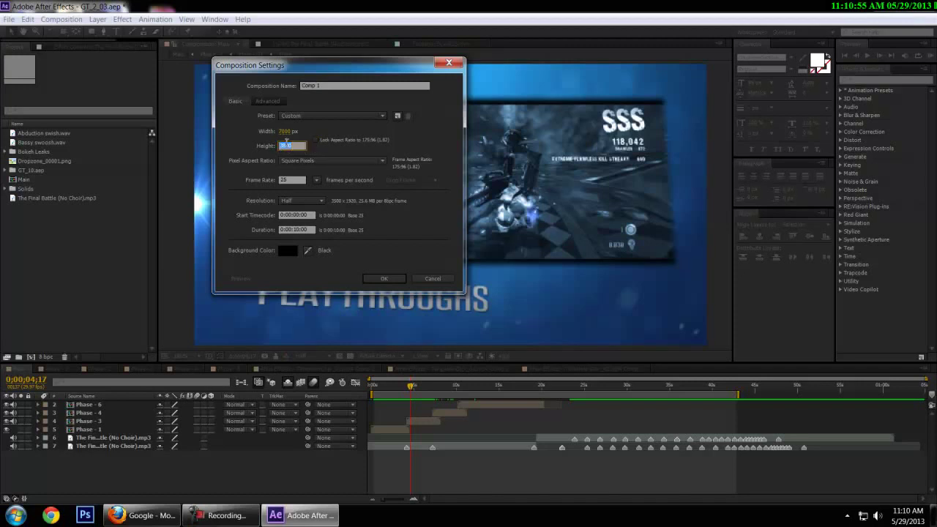
pyautogui.write('7000')
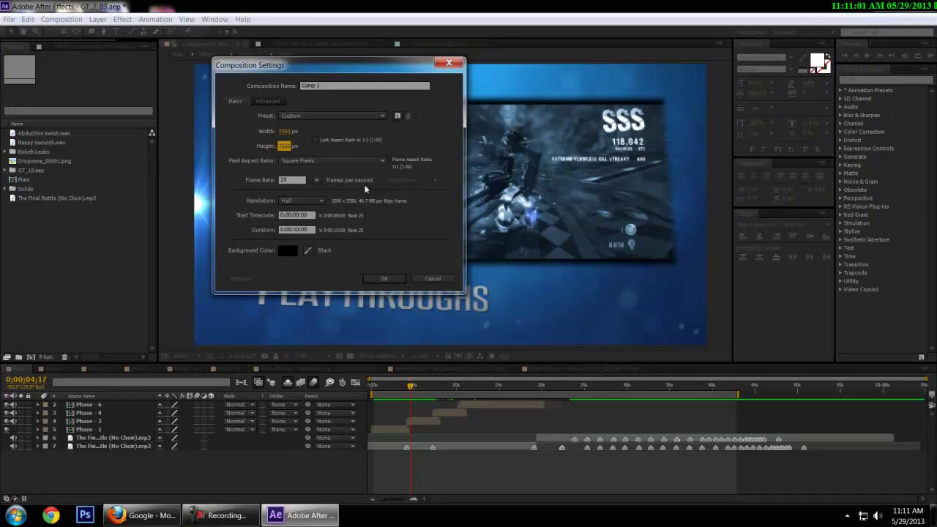
# Step: Choose the HDV/HDTV 720 29.97 preset with Square Pixels and a frame rate of 29.97 for the new composition
pyautogui.click(301, 115)
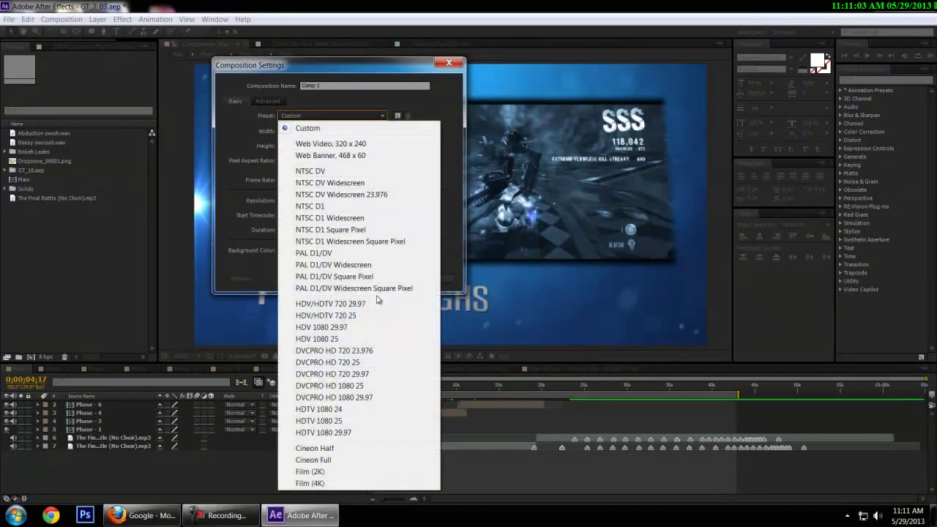
pyautogui.click(344, 304)
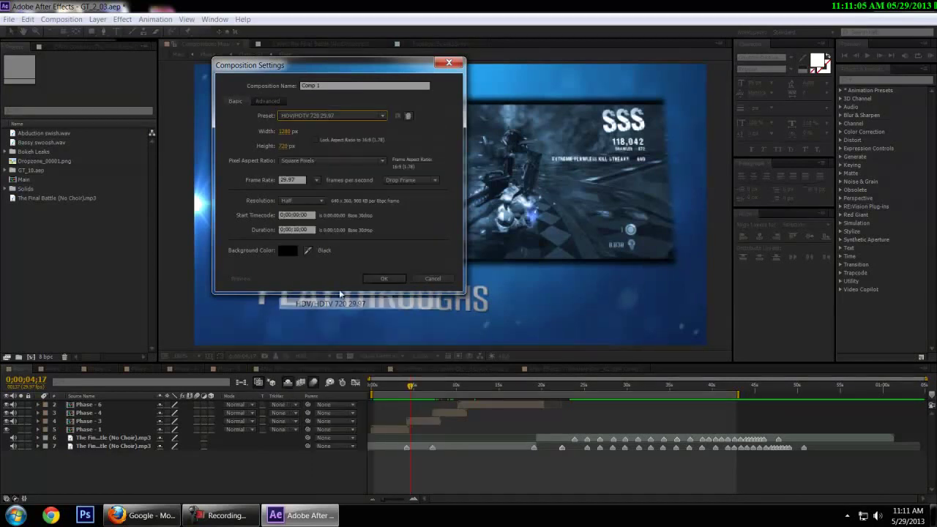
pyautogui.click(284, 162)
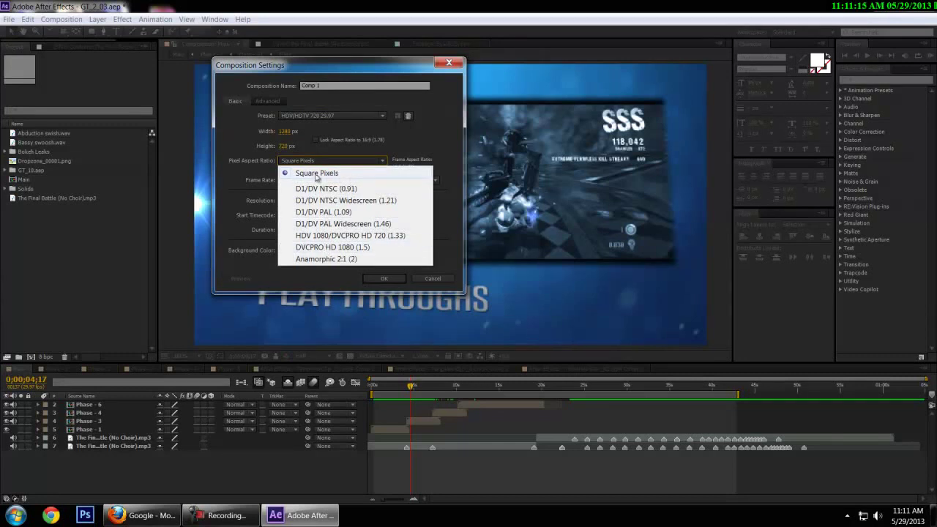
pyautogui.click(311, 174)
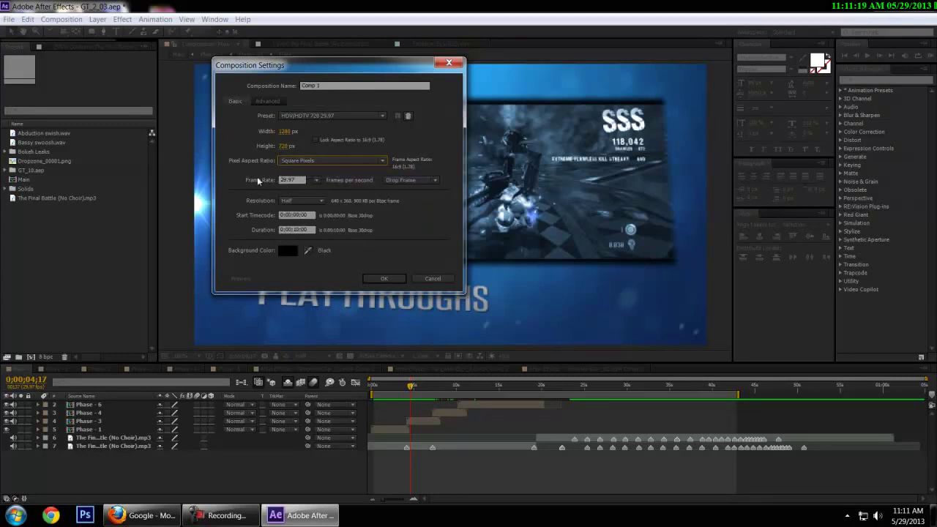
pyautogui.click(316, 180)
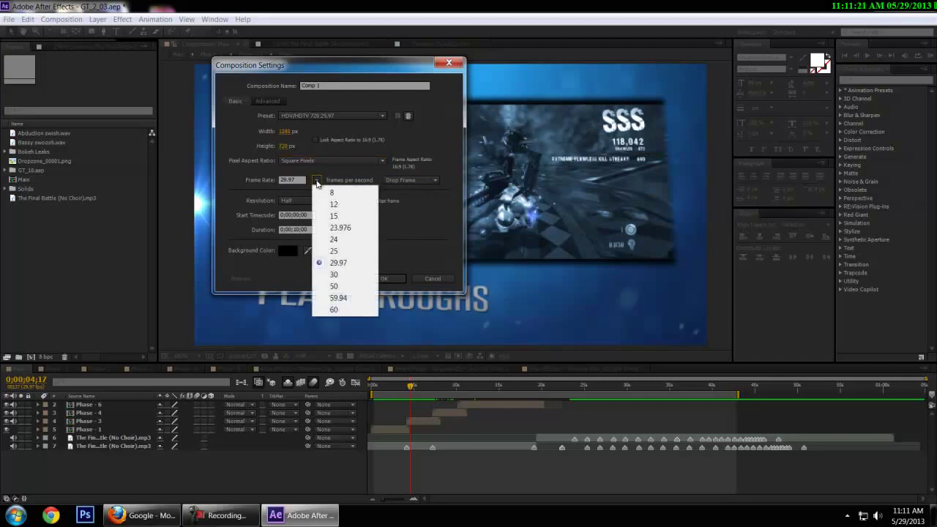
pyautogui.click(352, 264)
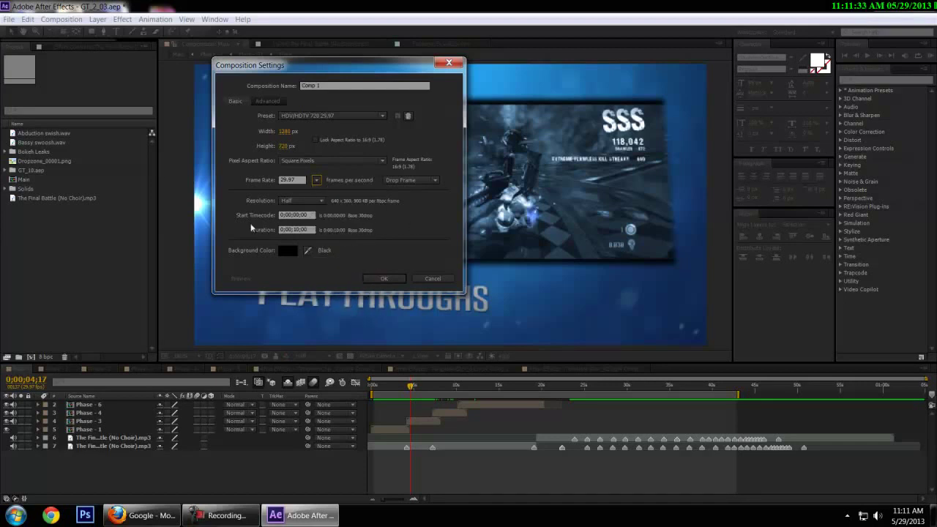
# Step: Set the new composition's resolution to Full
pyautogui.click(300, 201)
pyautogui.click(301, 213)
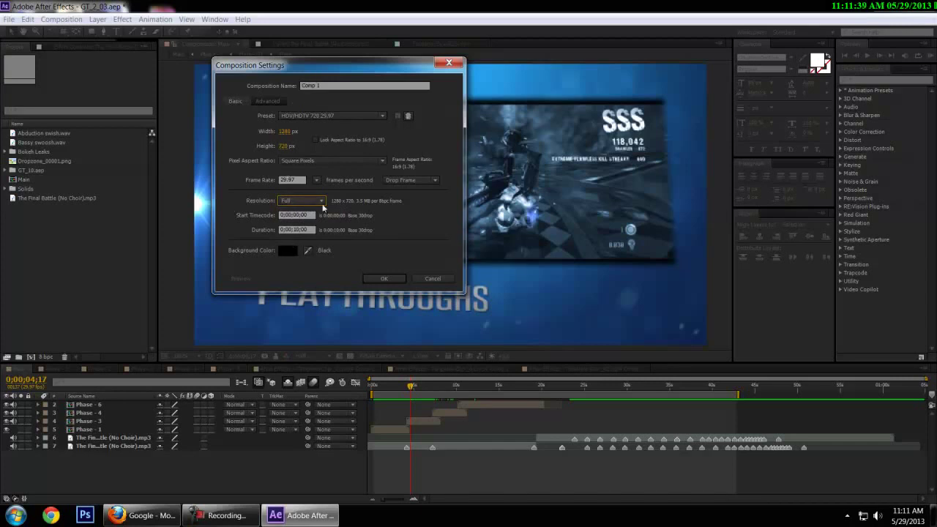
pyautogui.moveTo(326, 68); pyautogui.dragTo(439, 112)
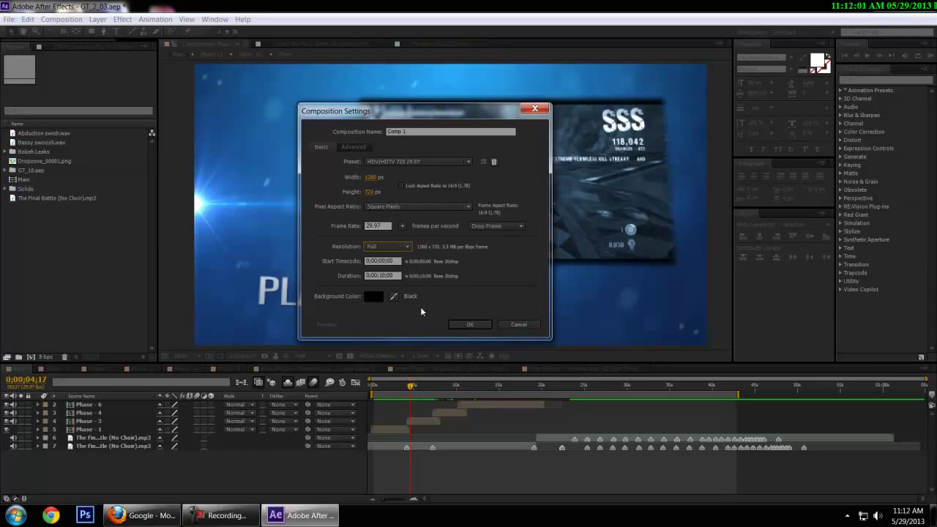
# Step: Examine the start timecode and duration of the new composition
pyautogui.click(388, 262)
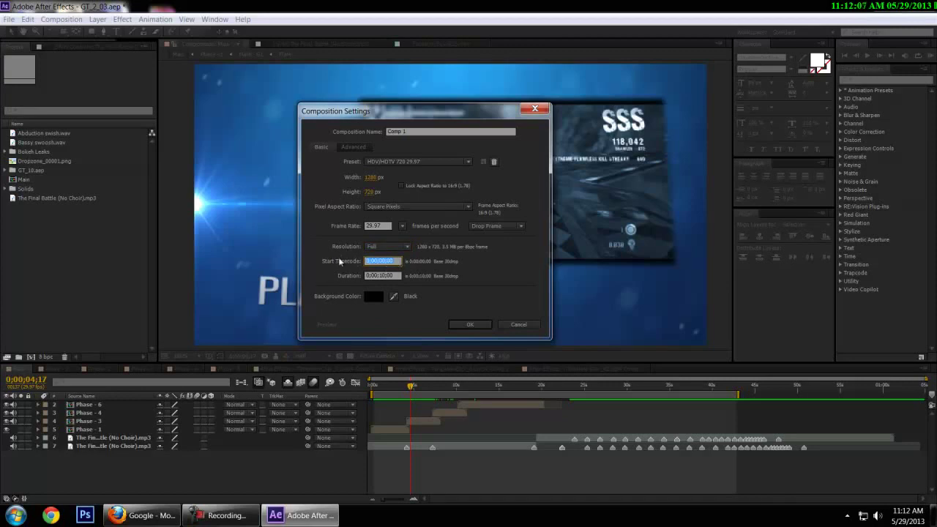
pyautogui.click(457, 270)
pyautogui.moveTo(403, 276); pyautogui.dragTo(366, 276)
pyautogui.click(379, 278)
pyautogui.moveTo(381, 283); pyautogui.dragTo(385, 283)
# Step: Accept black (000000) as the background color and create the composition
pyautogui.click(372, 296)
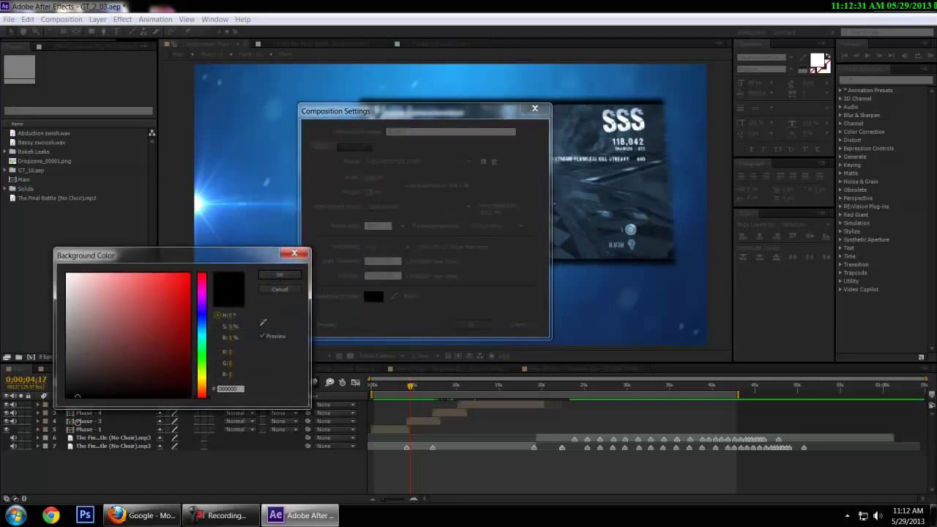
pyautogui.click(279, 276)
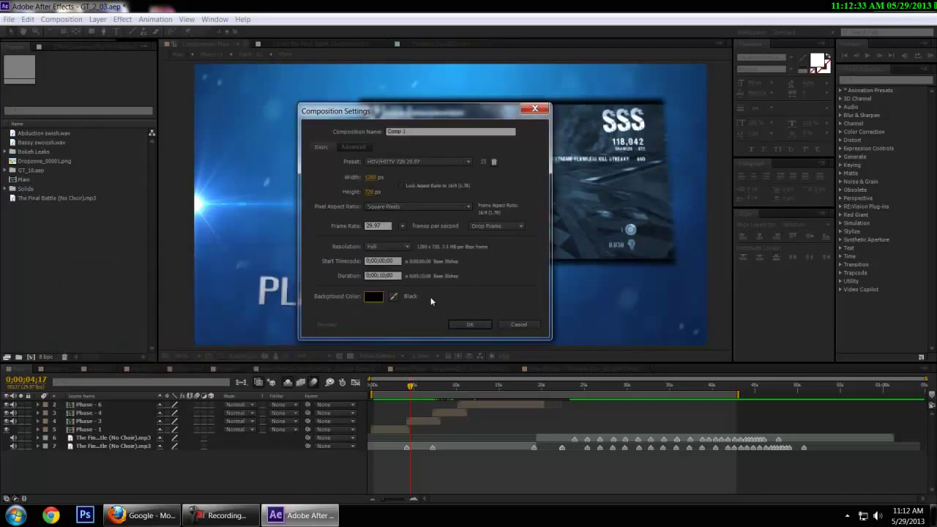
pyautogui.click(472, 324)
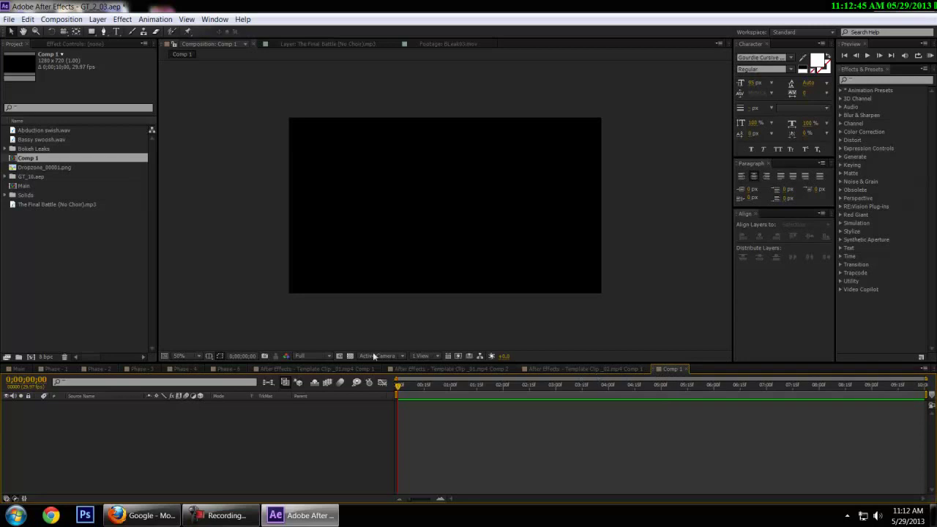
# Step: Reopen the settings of Comp 1 from the project to review them and accept them without edits
pyautogui.click(12, 43)
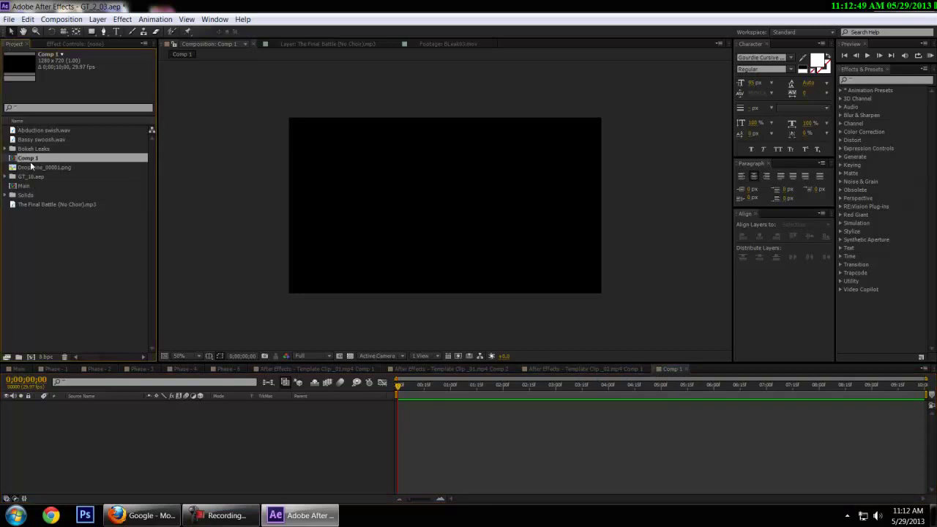
pyautogui.rightClick(32, 160)
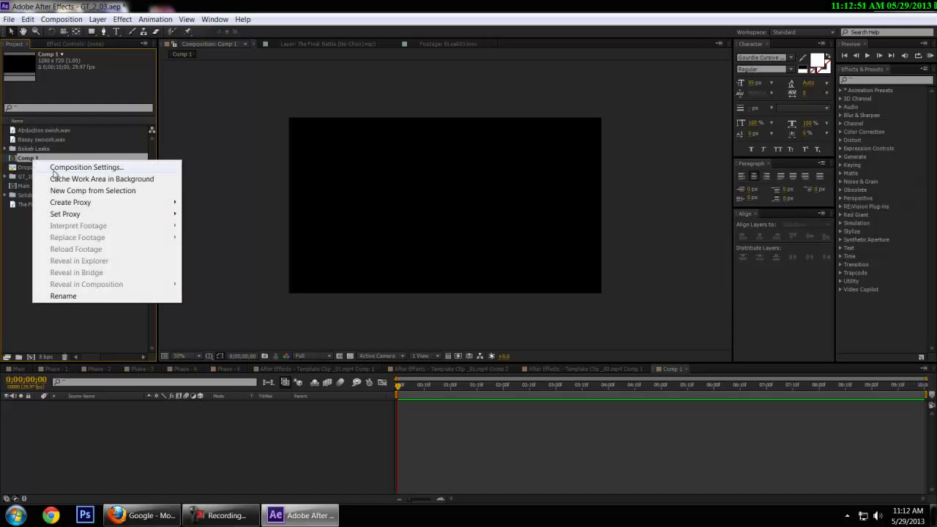
pyautogui.click(53, 170)
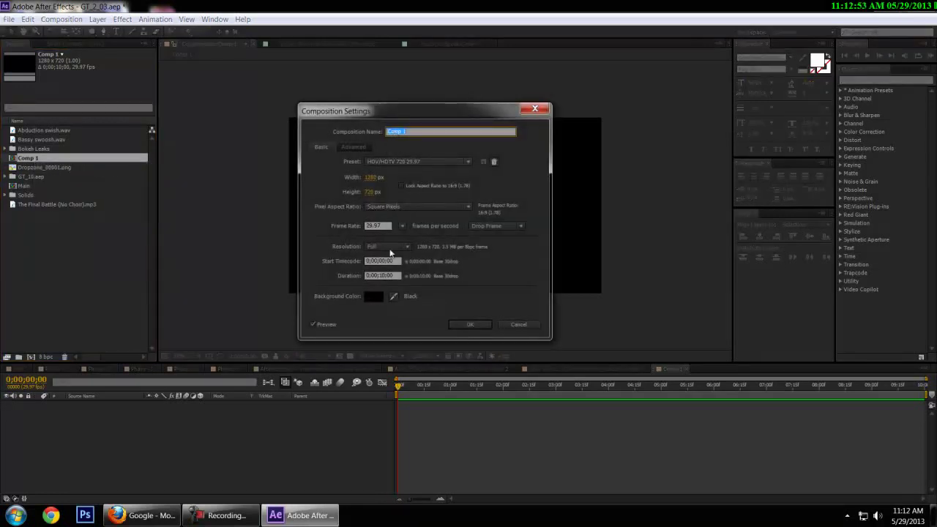
pyautogui.click(461, 327)
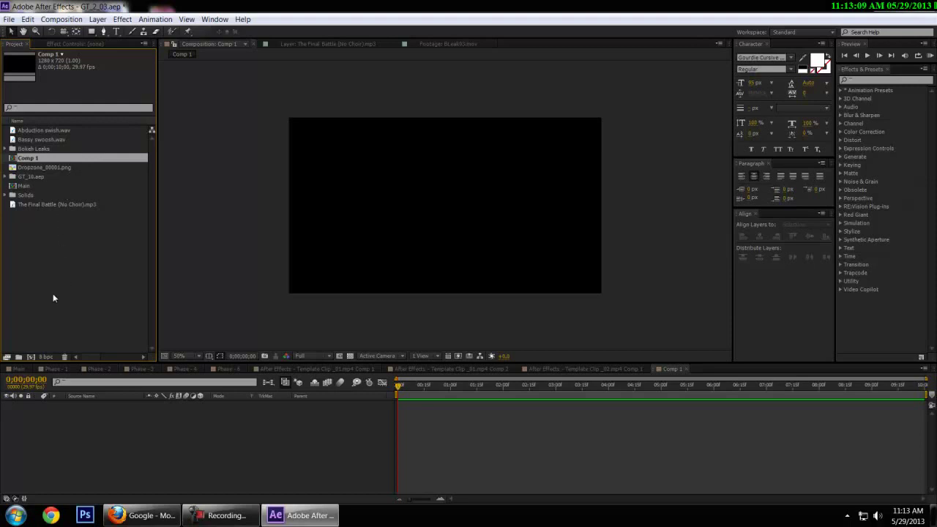
pyautogui.click(220, 516)
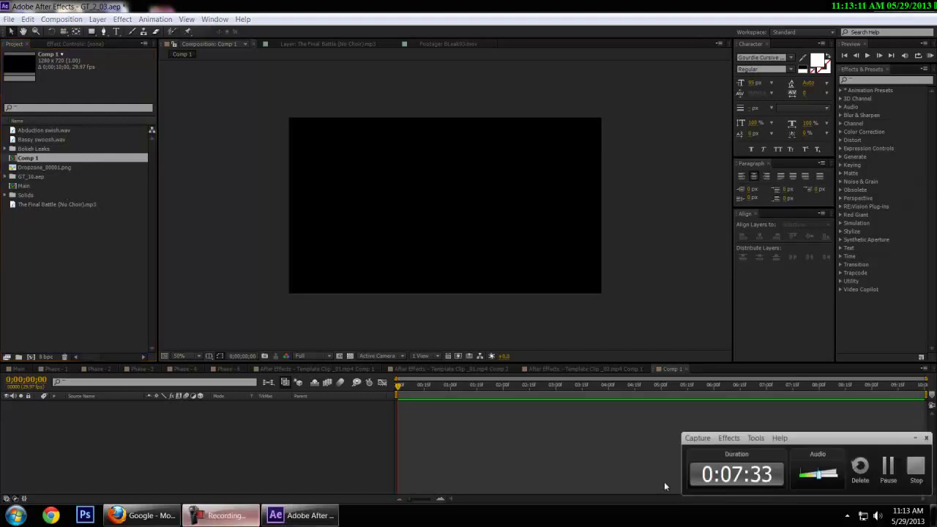
pyautogui.click(914, 438)
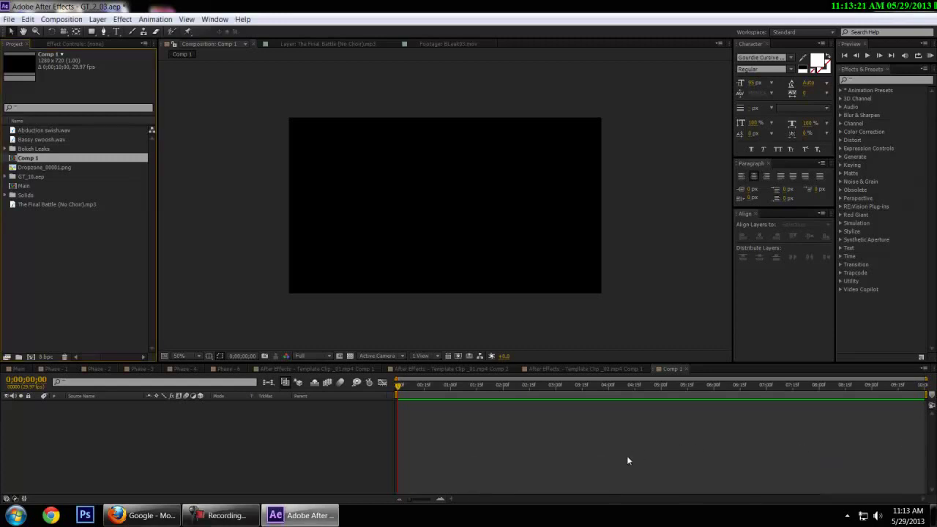
pyautogui.click(231, 511)
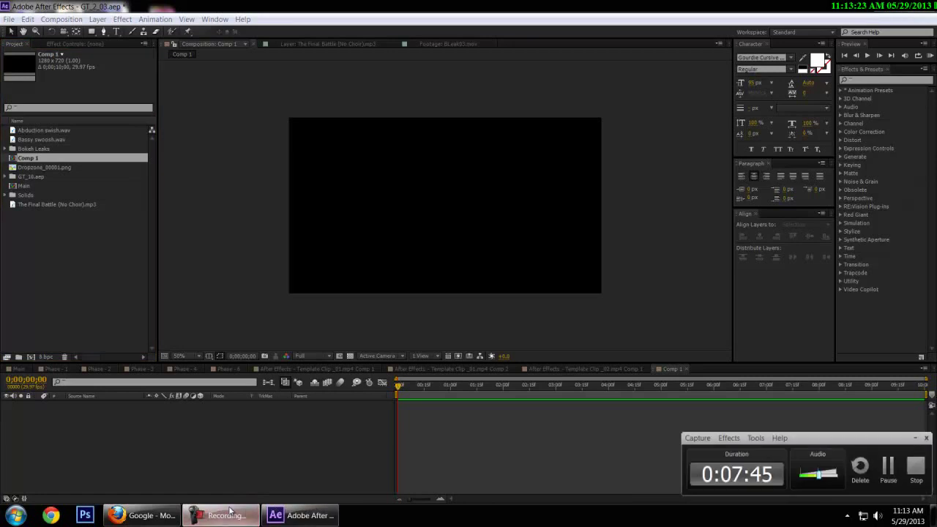
# Step: Make the composition viewer taller and view Comp 1 at Fit up to 100%, 100% and 50% magnification
pyautogui.moveTo(550, 363); pyautogui.dragTo(547, 393)
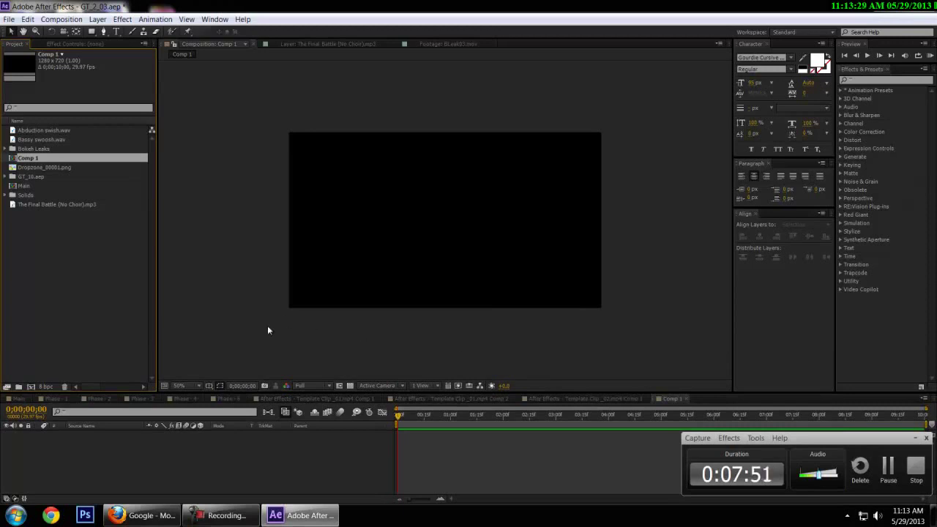
pyautogui.click(177, 386)
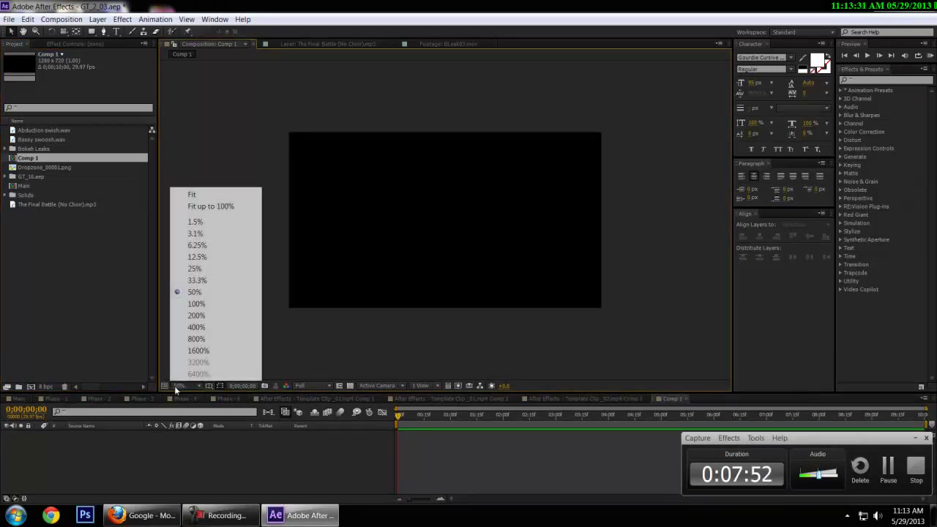
pyautogui.click(202, 205)
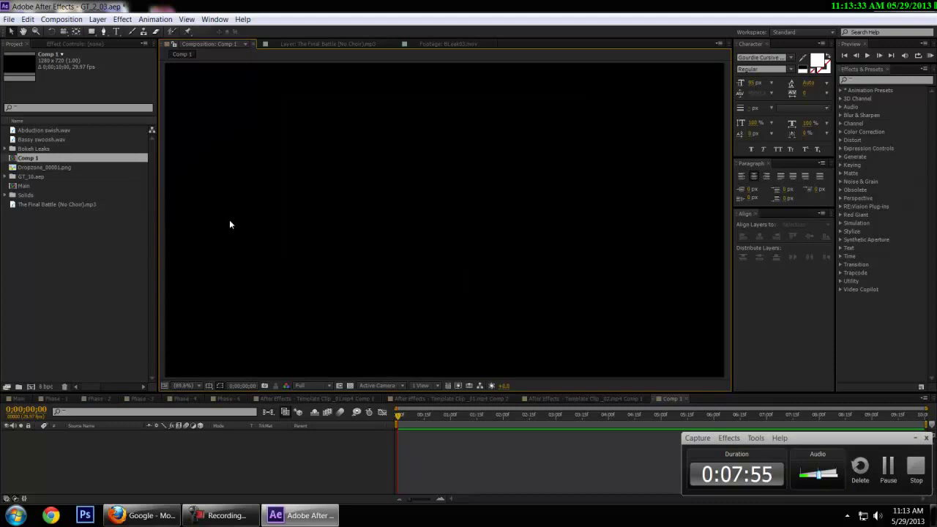
pyautogui.scroll(-1, 229, 224)
pyautogui.scroll(1, 229, 224)
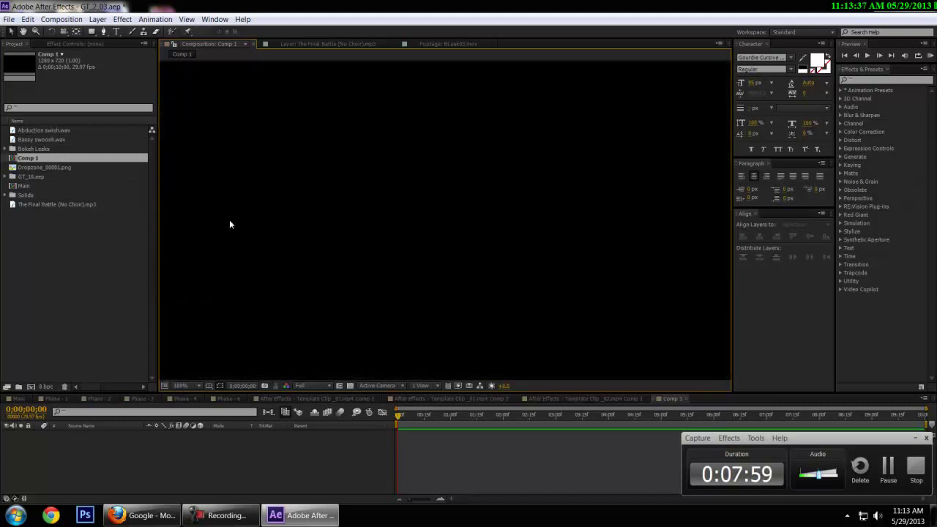
pyautogui.scroll(-1, 229, 224)
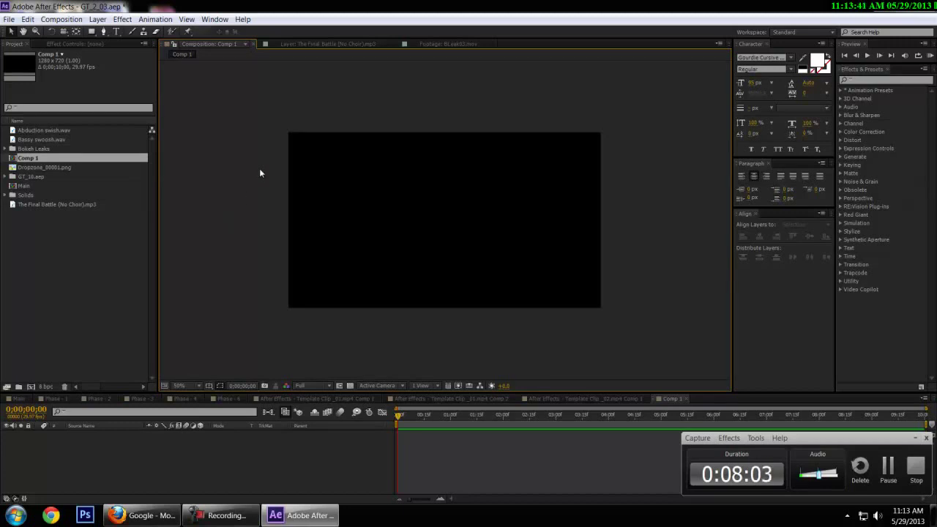
pyautogui.moveTo(239, 98); pyautogui.dragTo(661, 354)
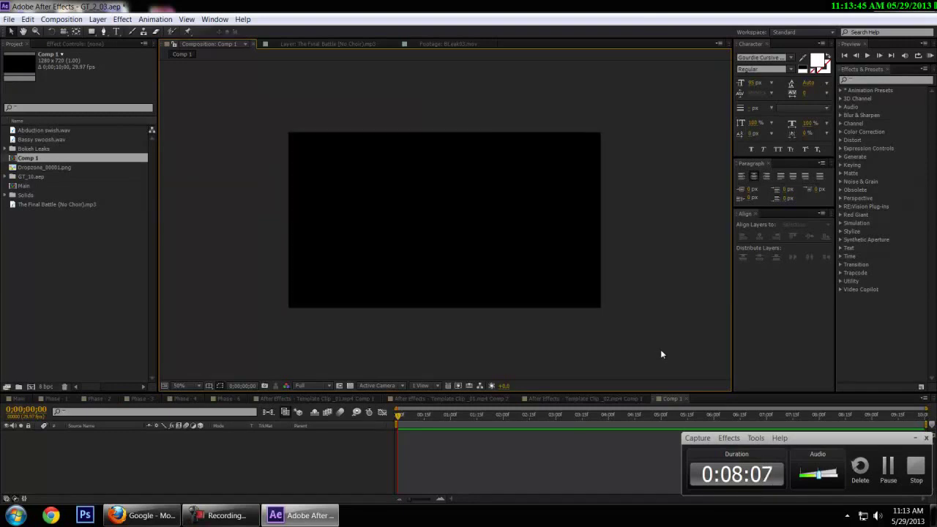